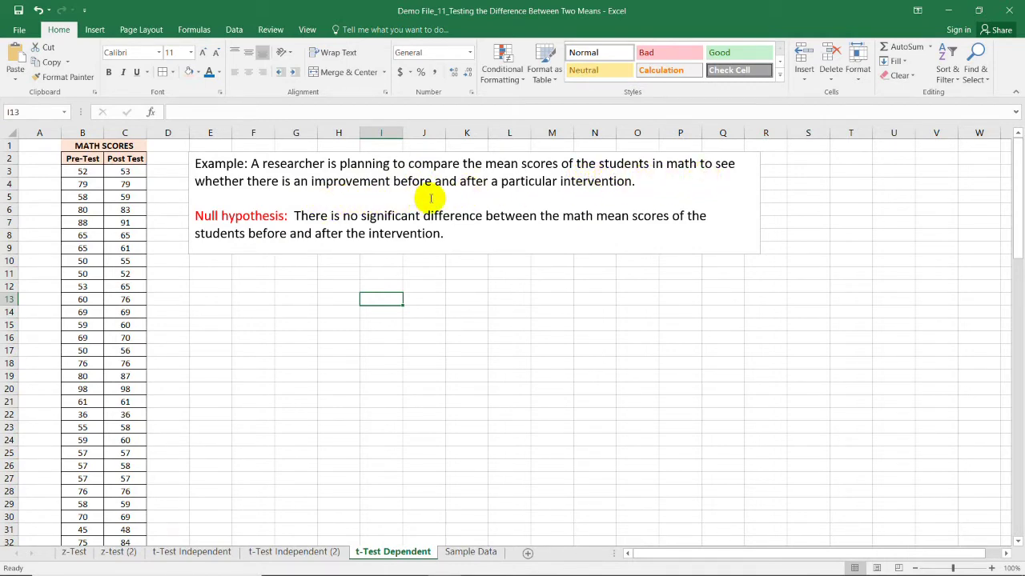
Examine the example and null hypothesis text together with the Pre-Test and Post Test math score columns
left_click(392, 378)
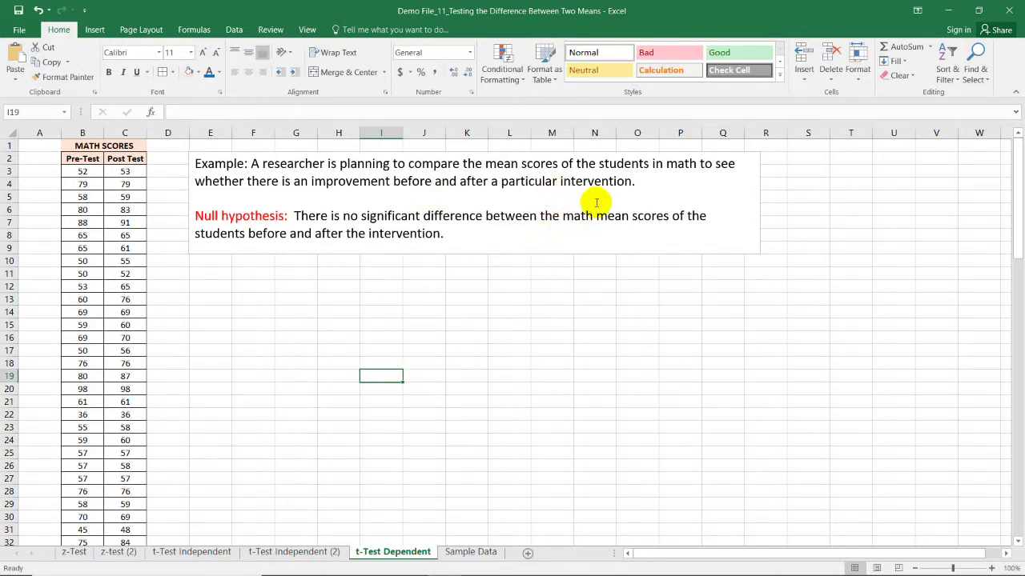
left_click(641, 179)
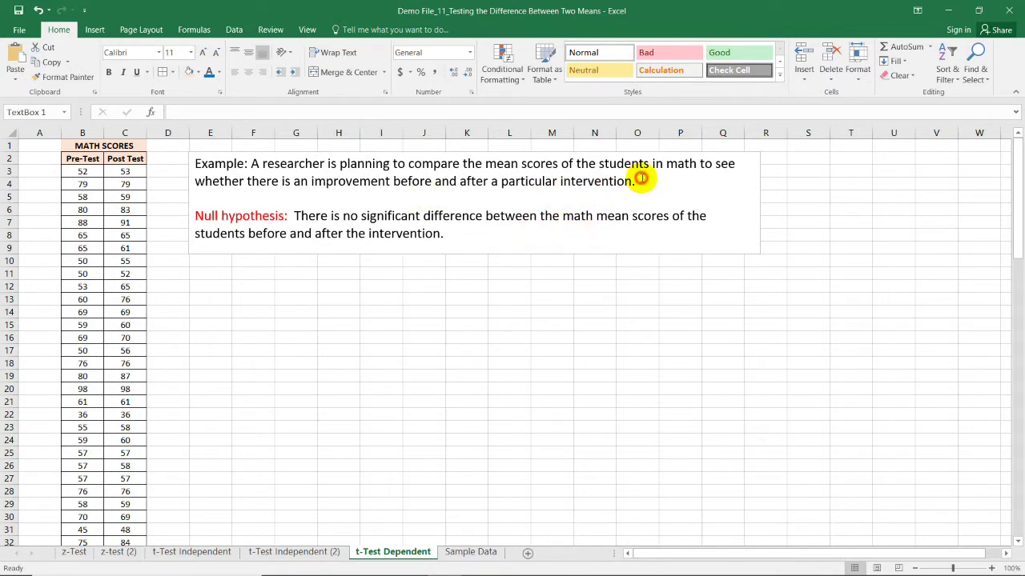
double_click(599, 186)
left_click(467, 325)
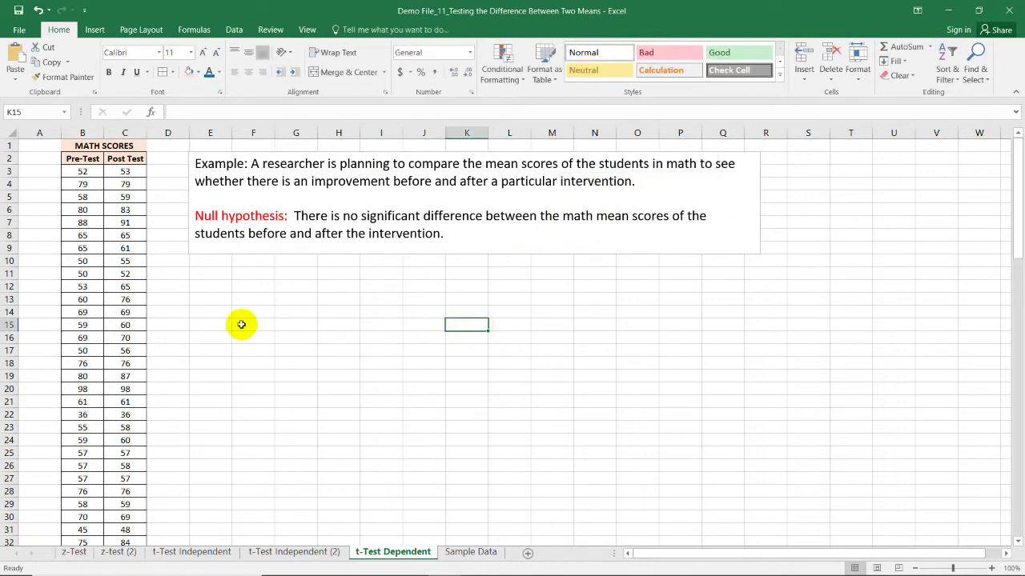
left_click_drag(85, 171, 85, 516)
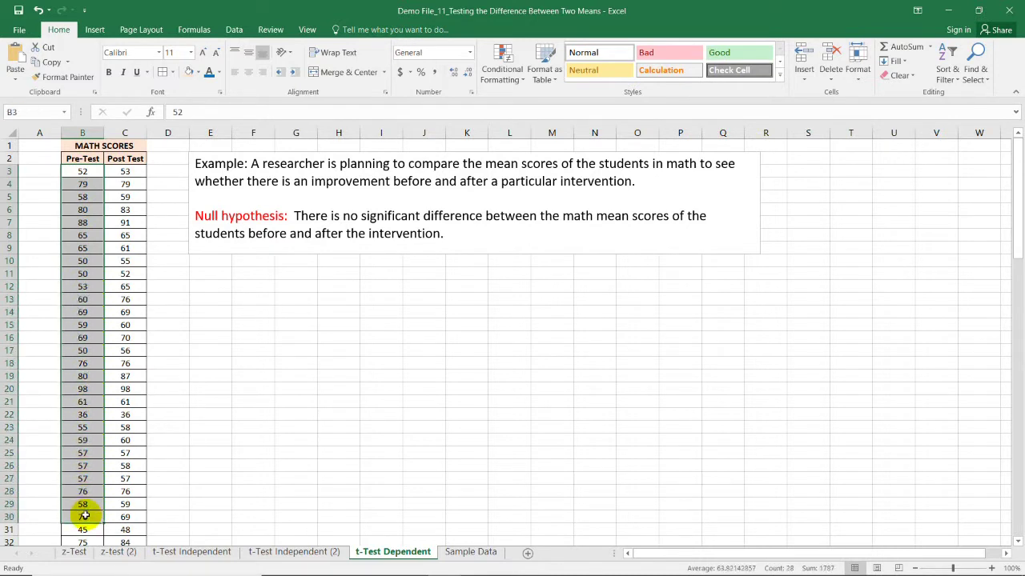
left_click(296, 413)
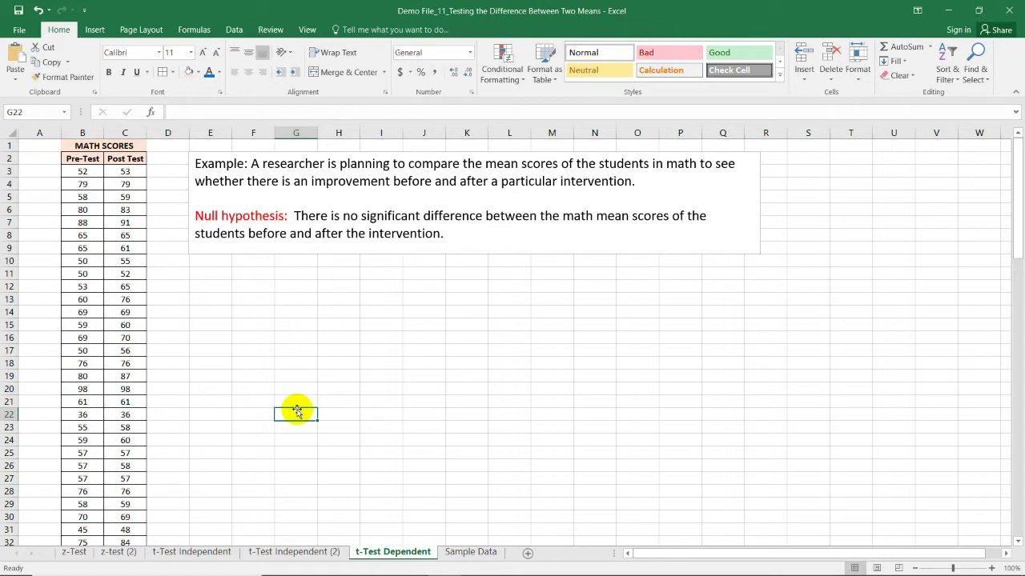
left_click(137, 161)
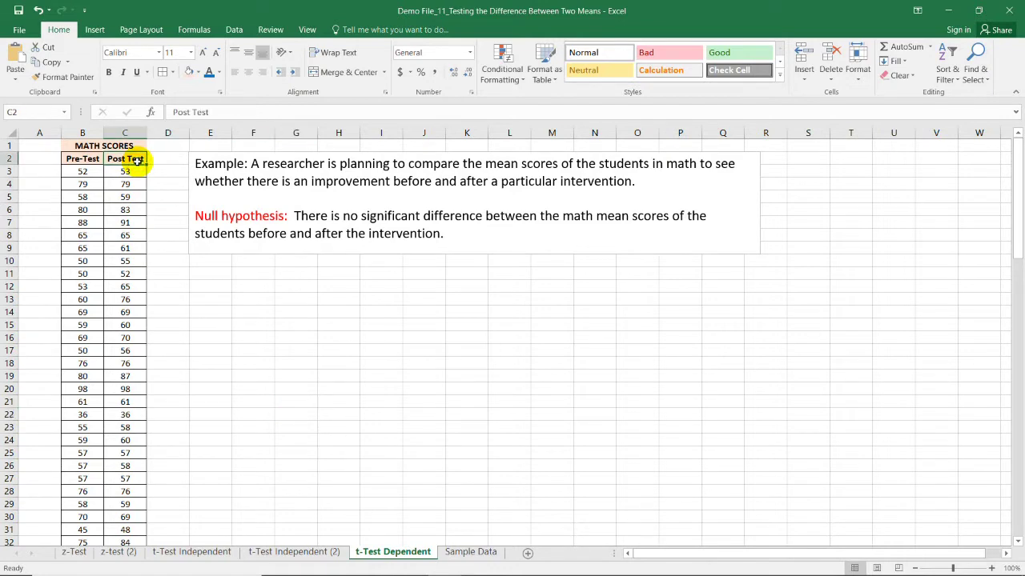
left_click_drag(134, 170, 128, 567)
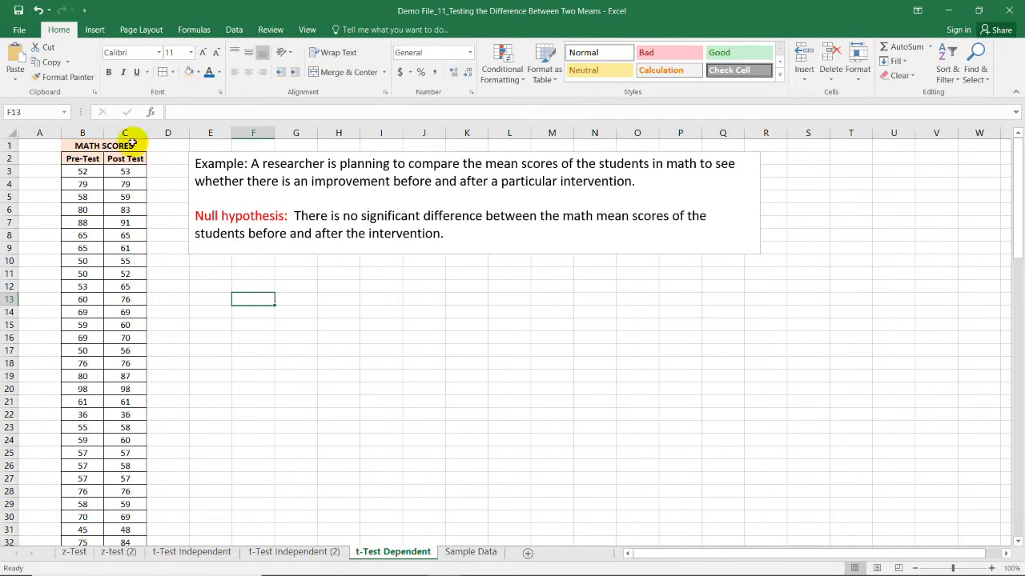
left_click(85, 160)
left_click(120, 160)
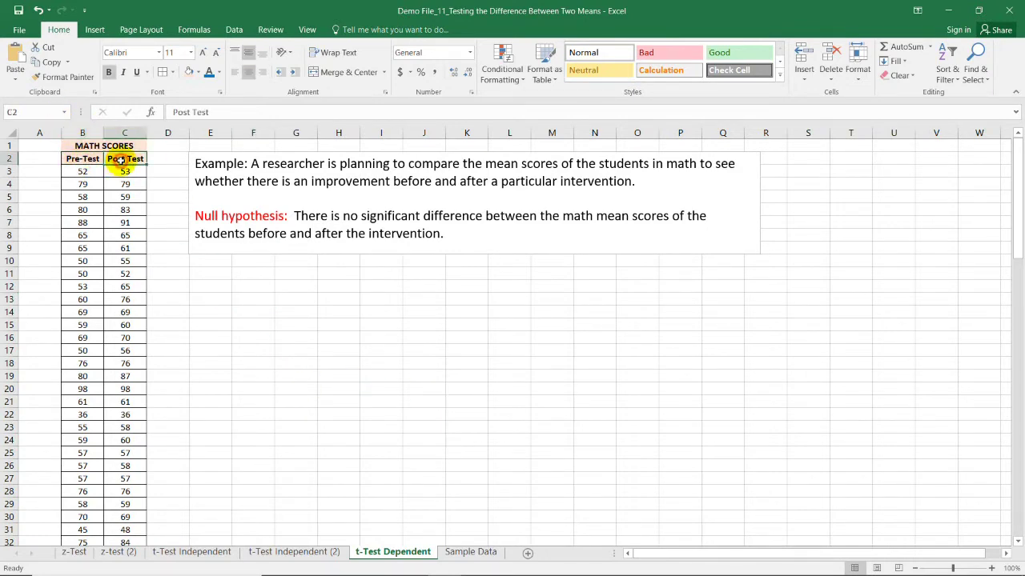
left_click(87, 197)
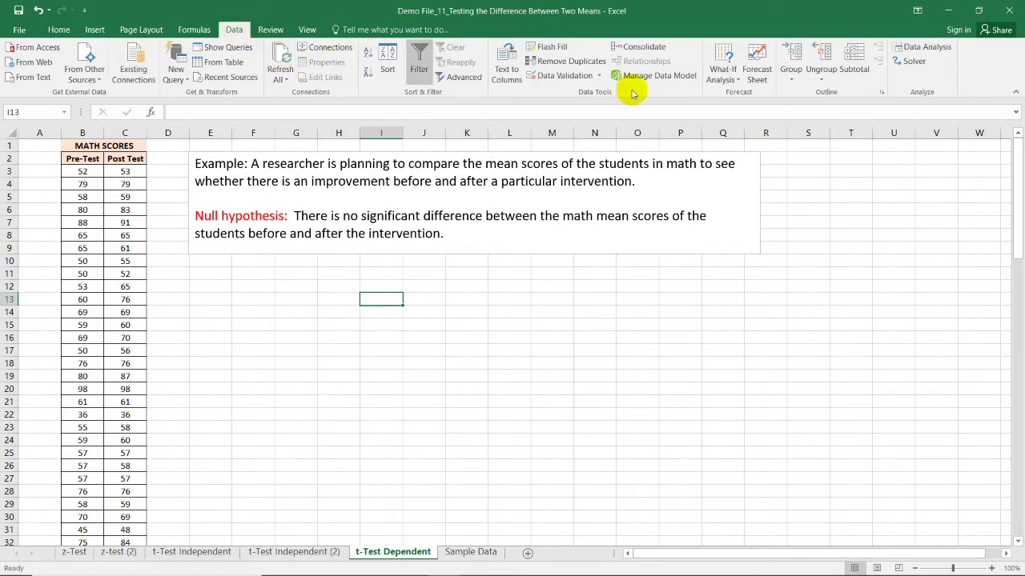
Start the Data Analysis tool t-Test: Paired Two Sample for Means
left_click(936, 52)
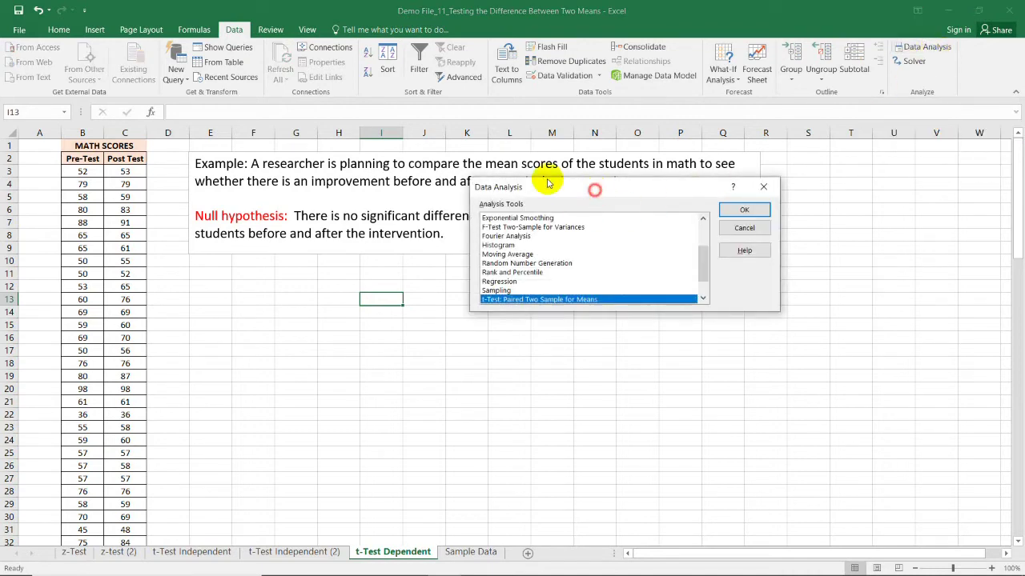
left_click_drag(589, 186, 455, 148)
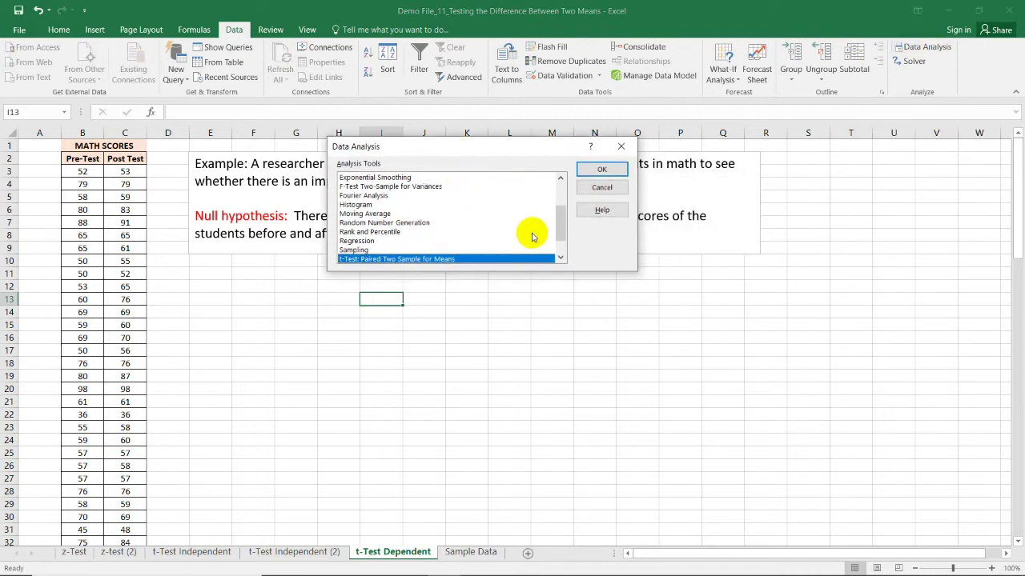
left_click_drag(558, 219, 562, 237)
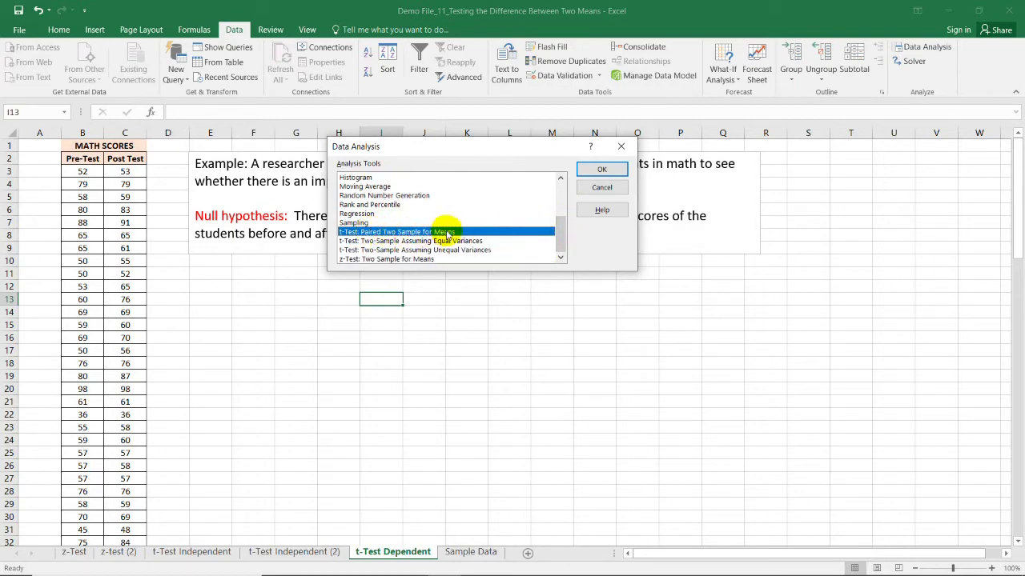
left_click(597, 169)
left_click_drag(483, 114, 475, 186)
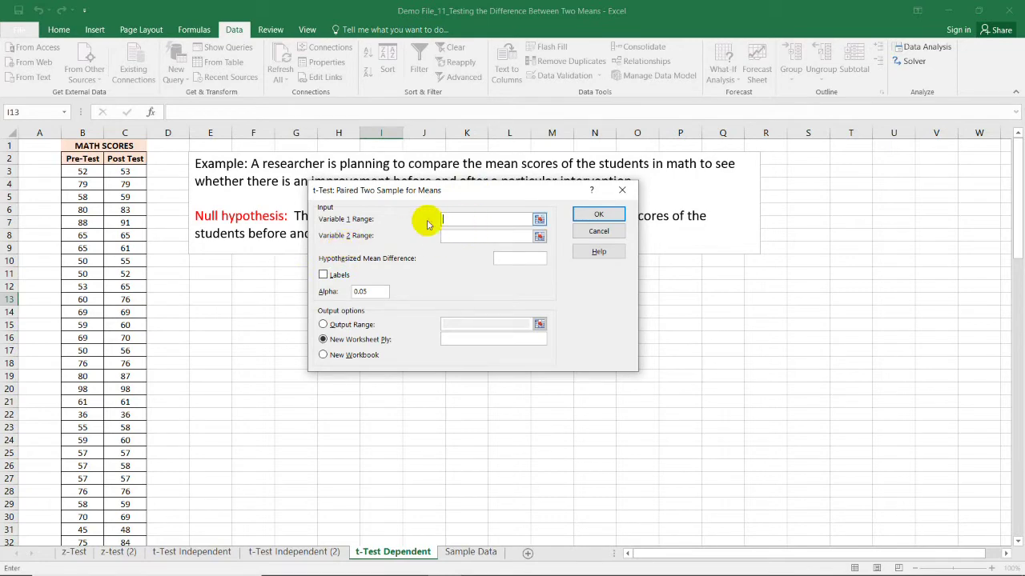
Set the Variable 1 range to $B$2:$B$102 and the Variable 2 range to $C$2:$C$102, including the header cells
left_click_drag(82, 158, 73, 521)
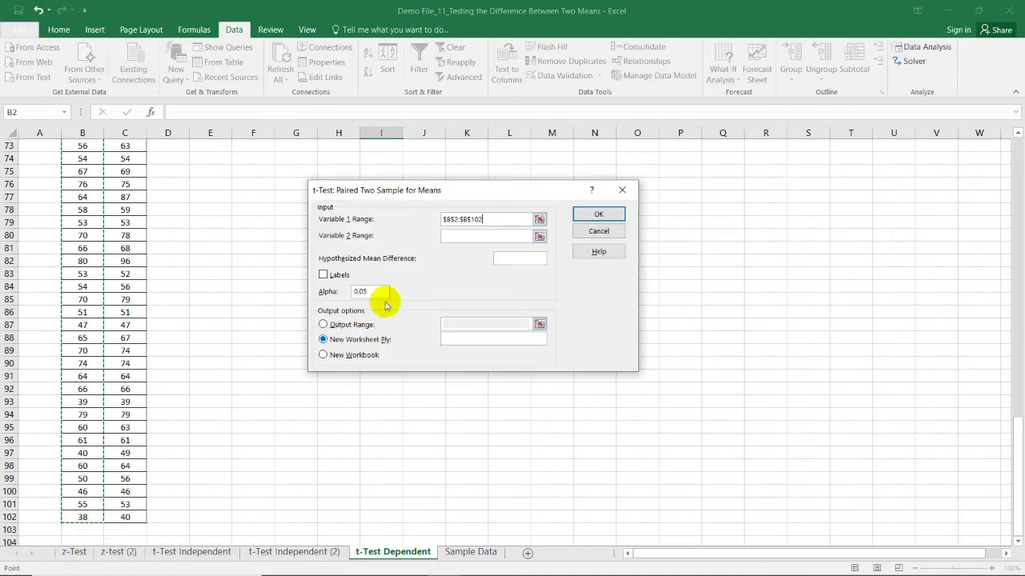
left_click(462, 236)
scroll(148, 340, "up", 20)
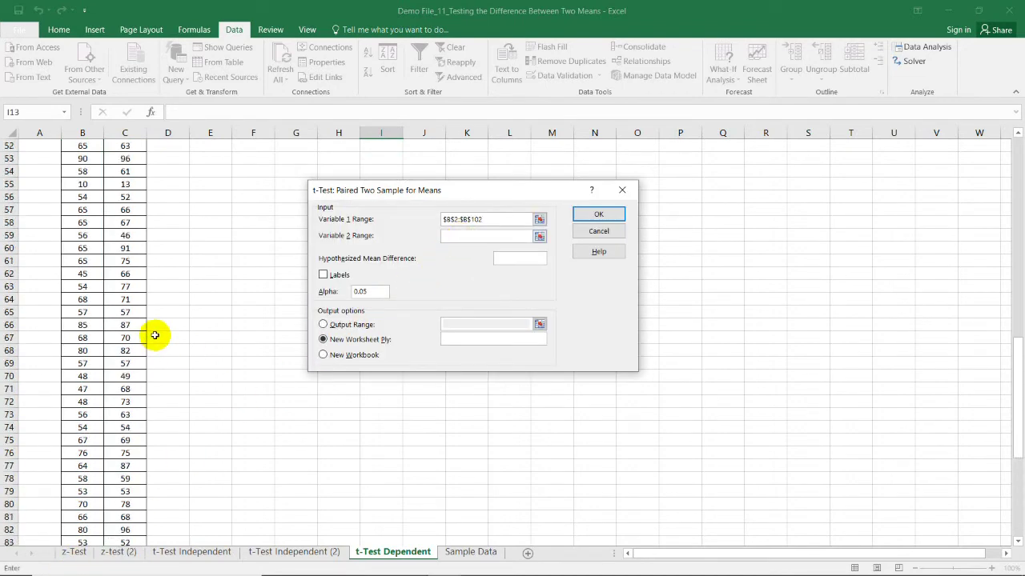
left_click_drag(117, 161, 128, 517)
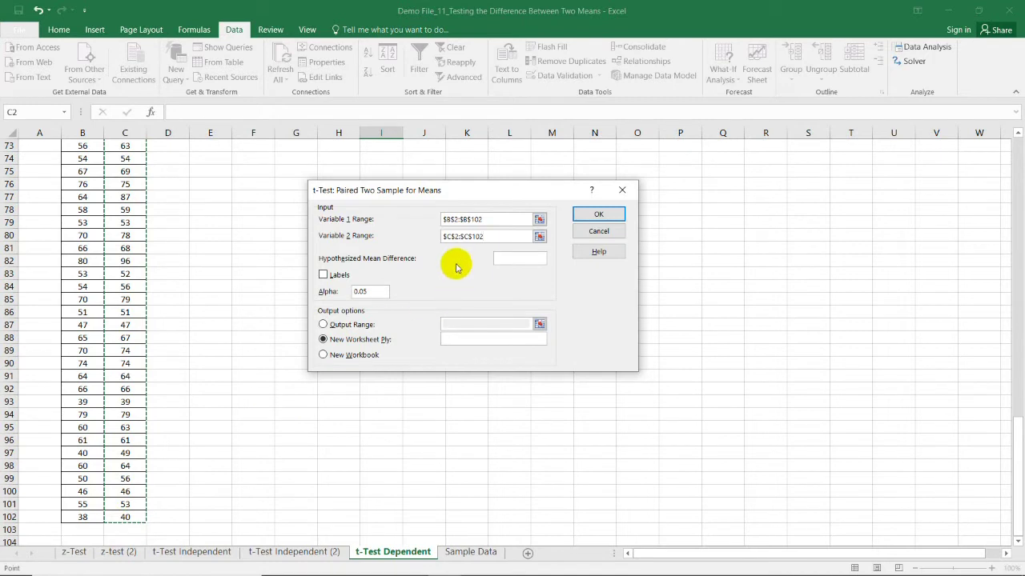
Set the hypothesized mean difference to 0, include labels, and use an alpha of 0.05
left_click(519, 258)
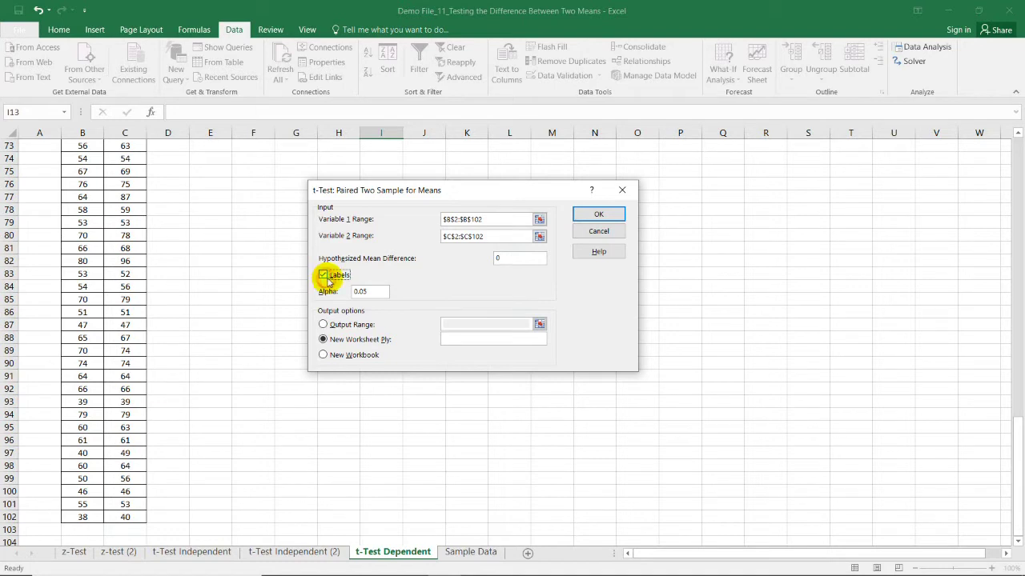
left_click(373, 291)
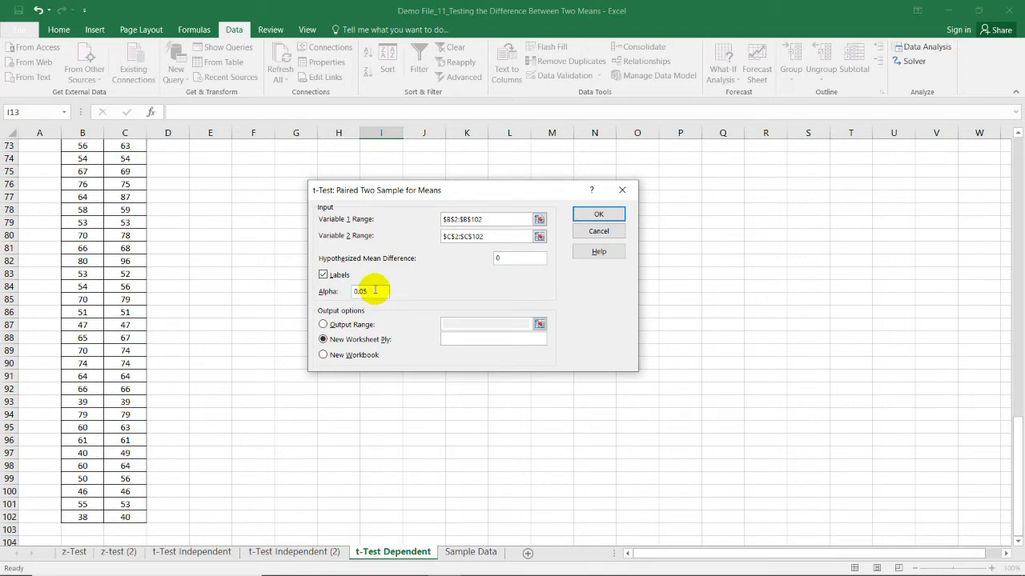
Send the results to the output range $F$13:$M$23 on the same sheet and run the paired t-test
left_click(340, 326)
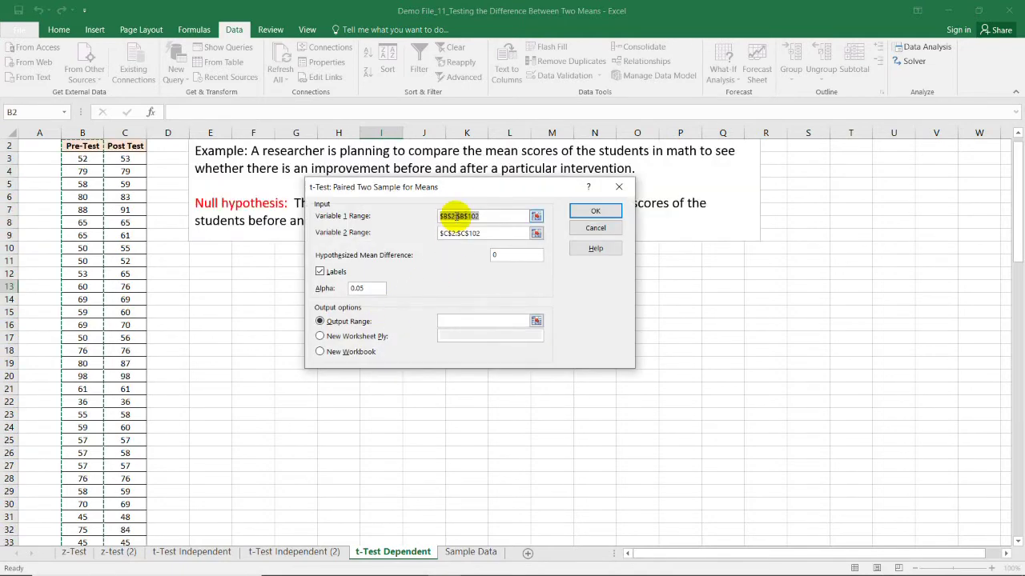
left_click(445, 322)
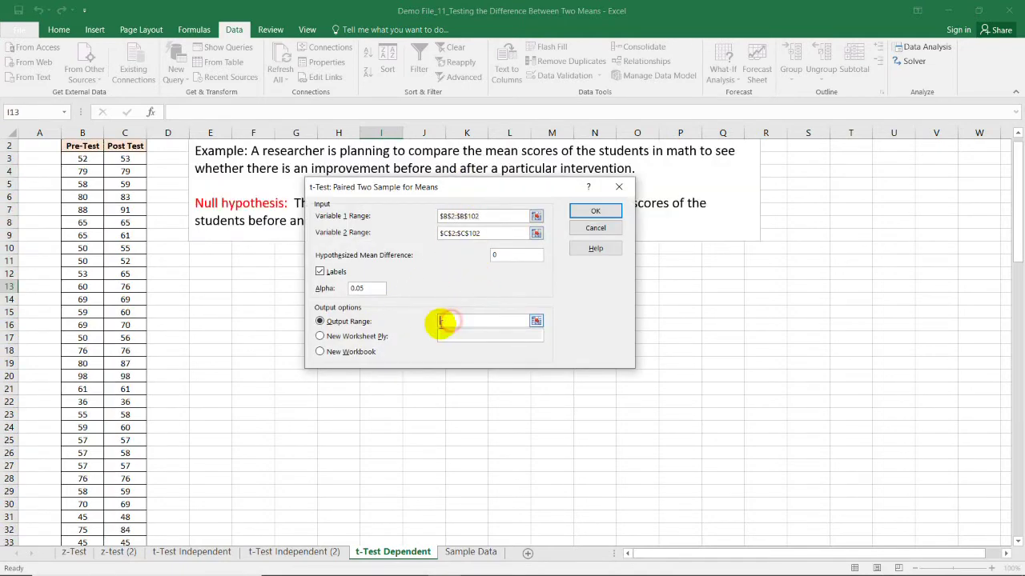
left_click_drag(235, 288, 543, 408)
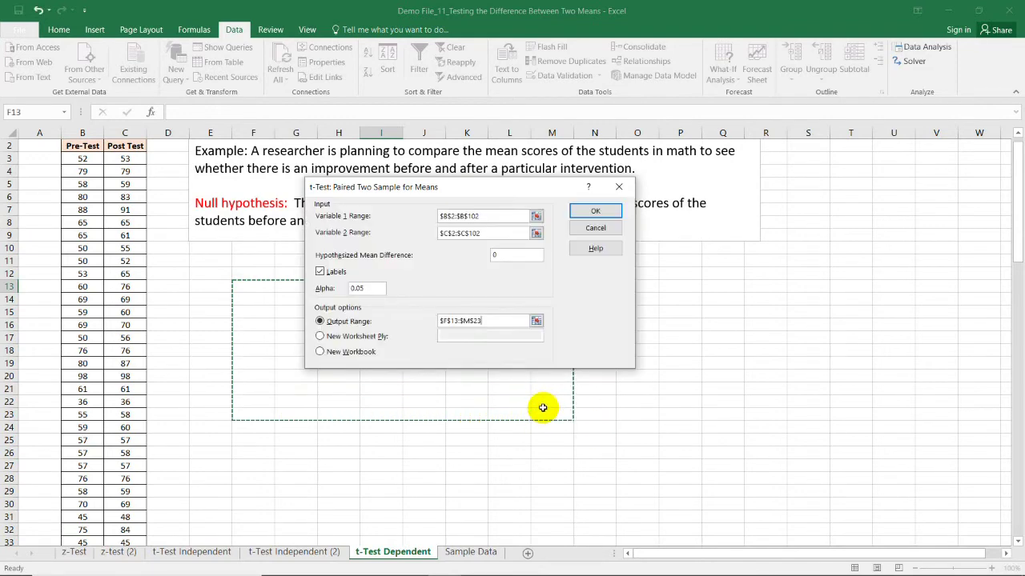
left_click(595, 213)
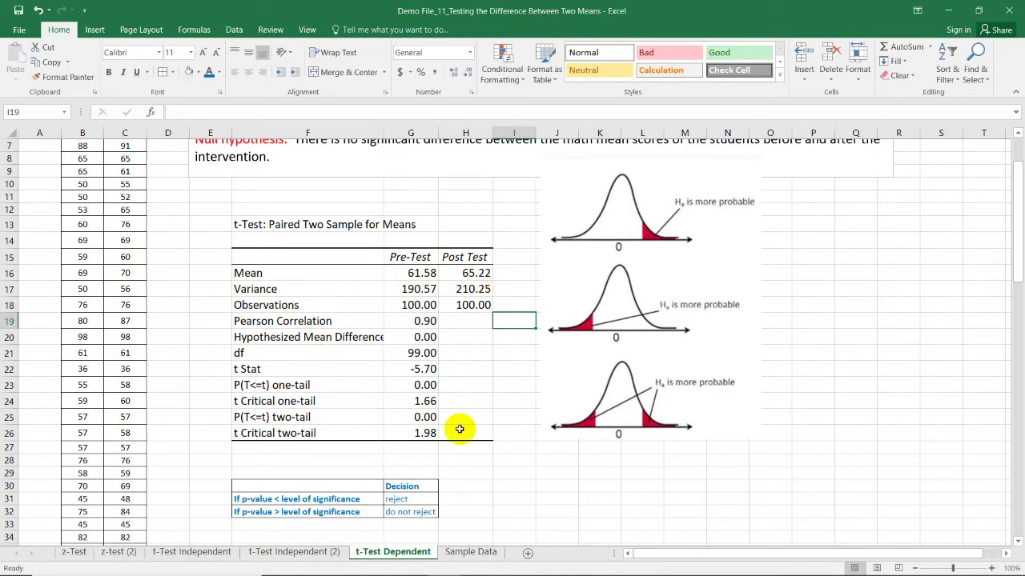
Examine the paired t-test output, comparing the t Stat with the two-tail critical value and the null hypothesis
left_click(510, 272)
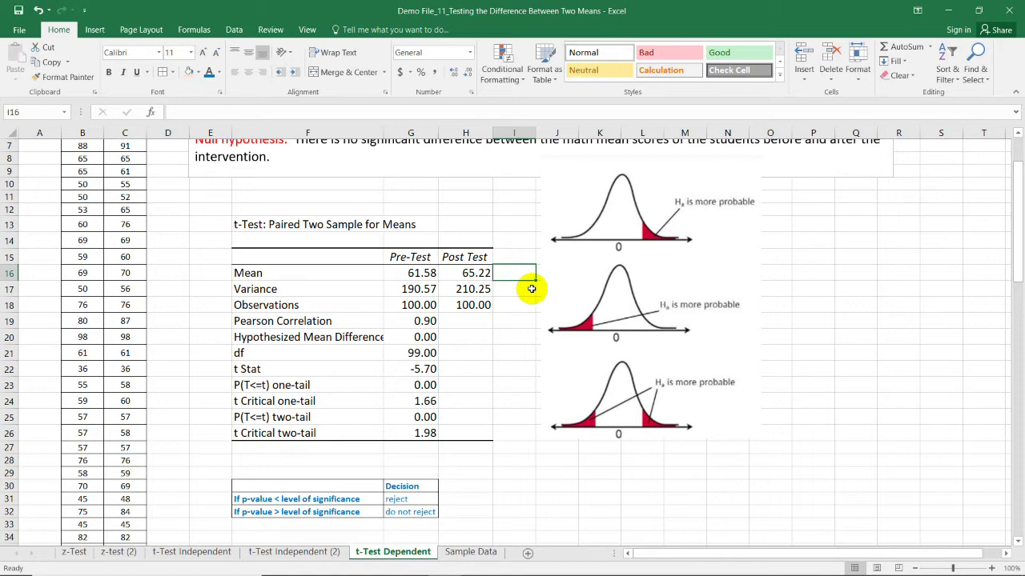
left_click(532, 289)
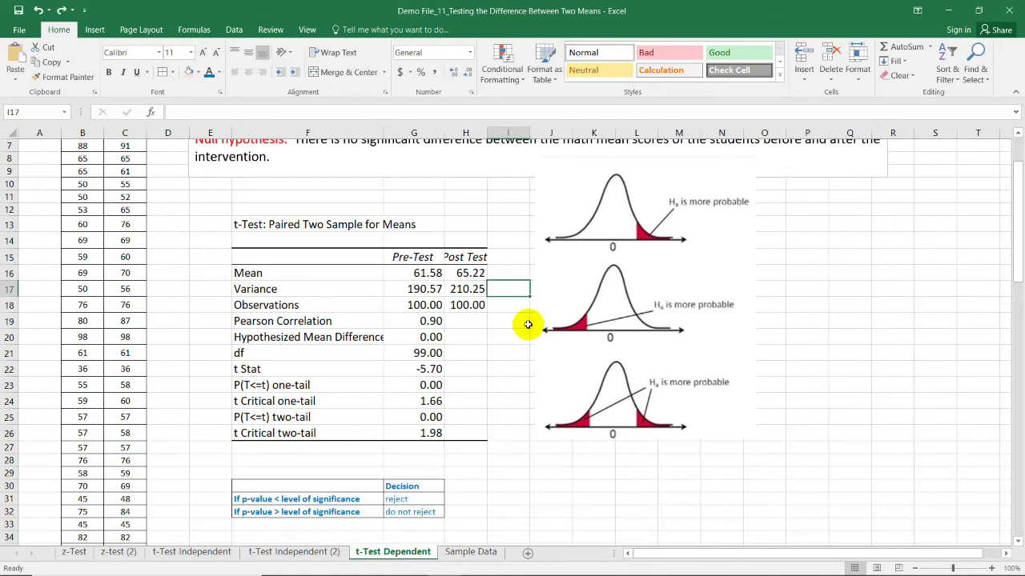
left_click(444, 130)
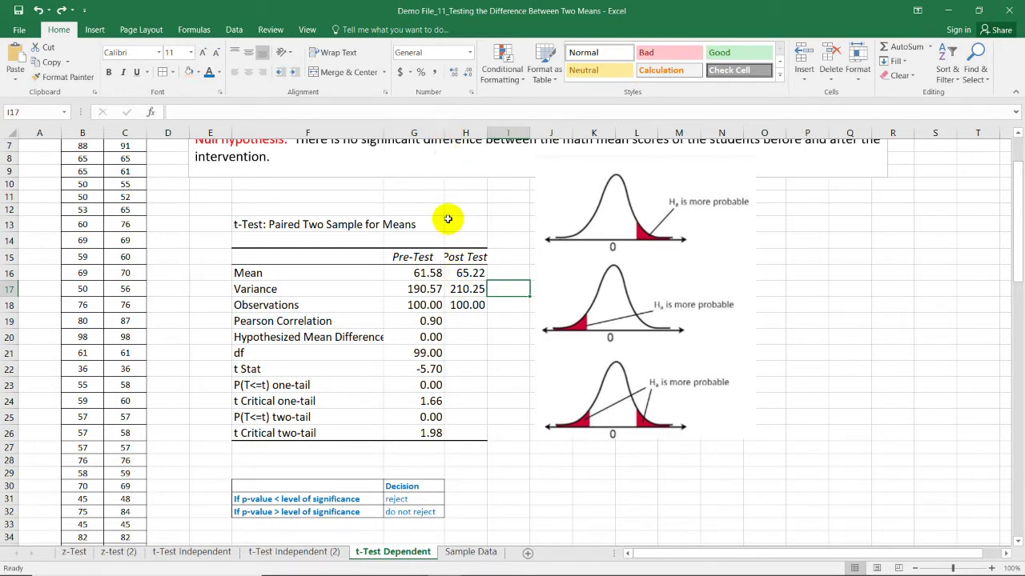
left_click(433, 369)
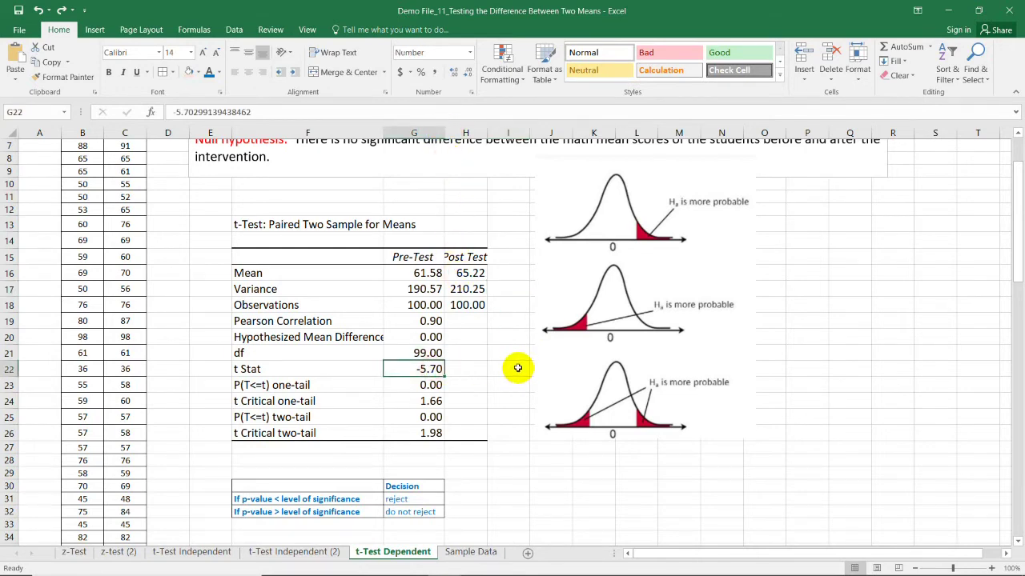
scroll(521, 350, "up", 2)
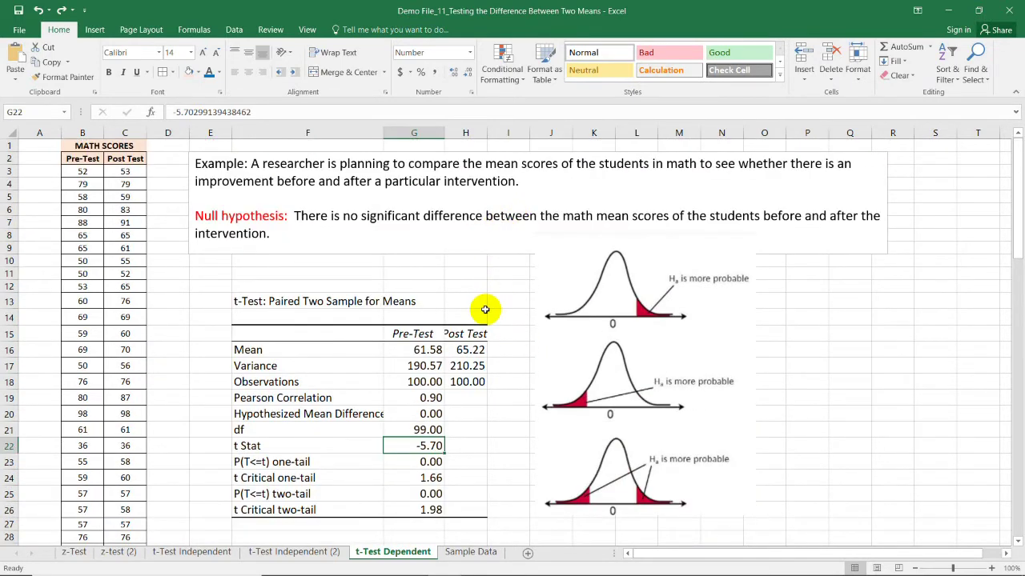
scroll(485, 310, "down", 2)
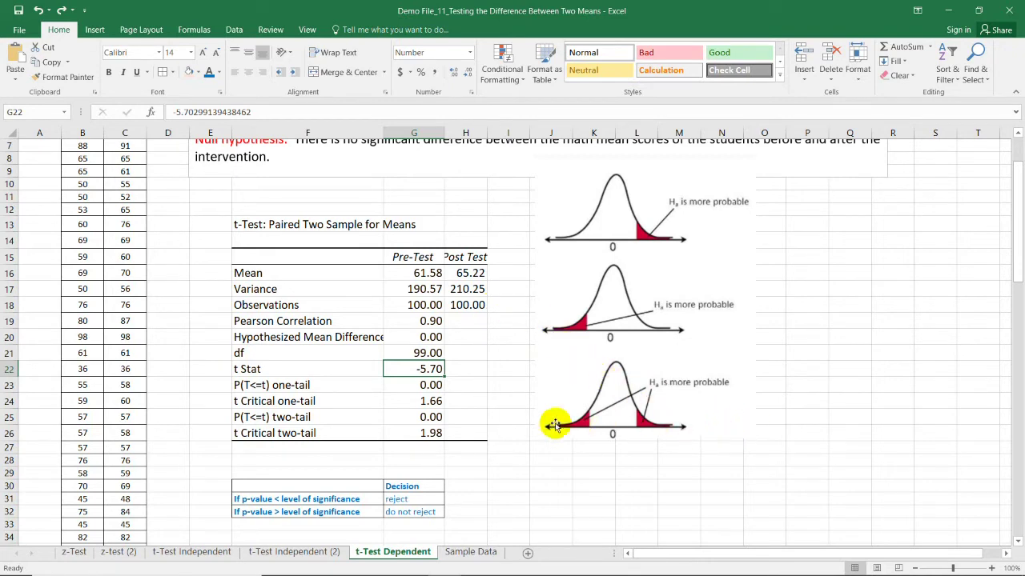
left_click_drag(429, 369, 309, 371)
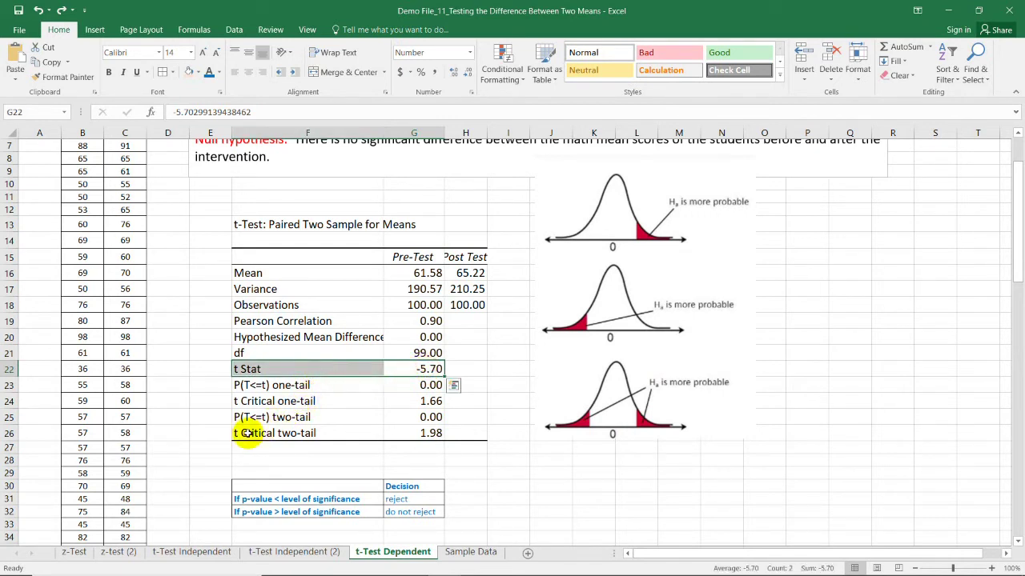
left_click_drag(232, 433, 430, 439)
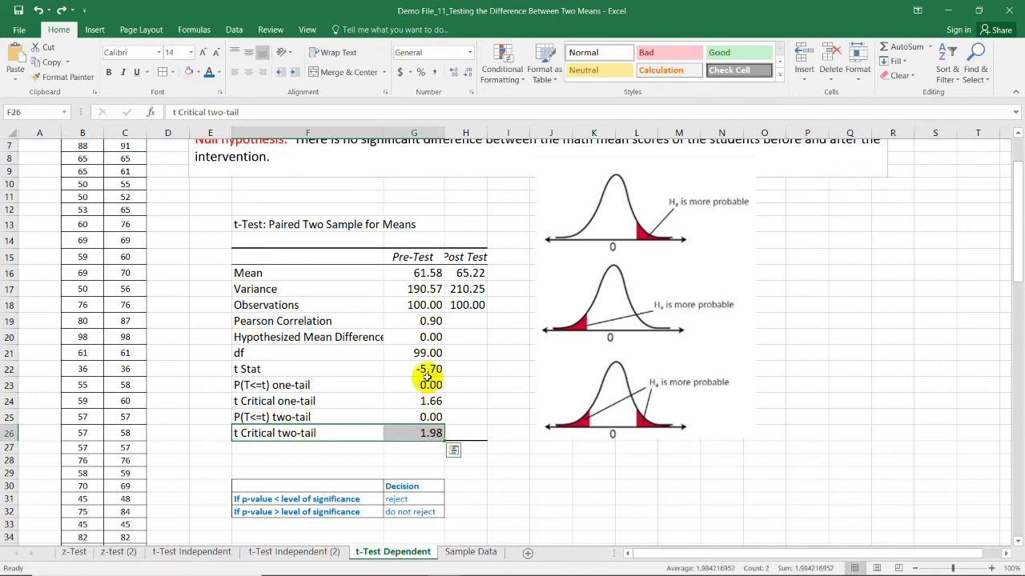
Enter the negative two-tail critical value -1.98 in cell H26, beside the t Critical two-tail result
double_click(476, 434)
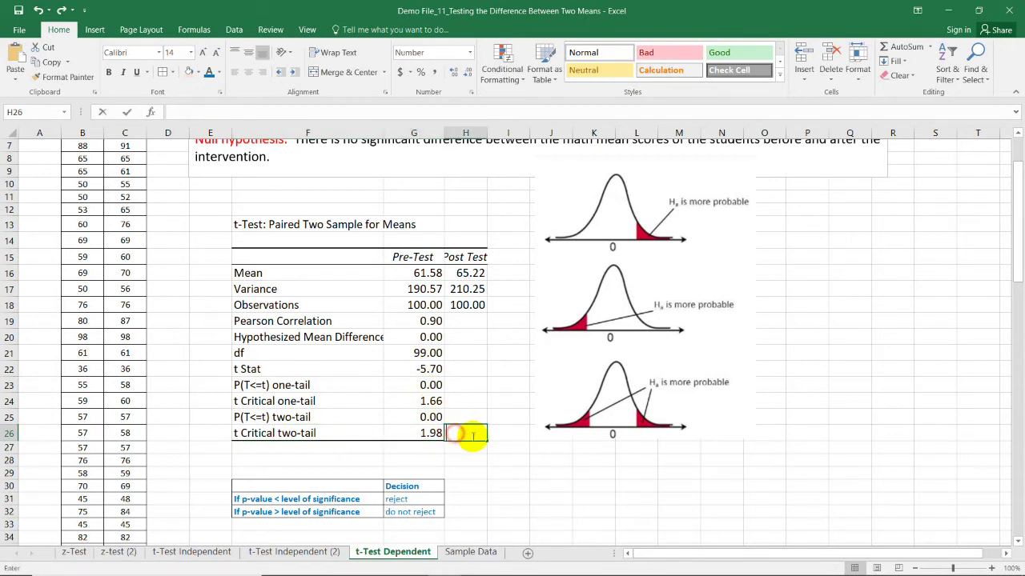
type("=")
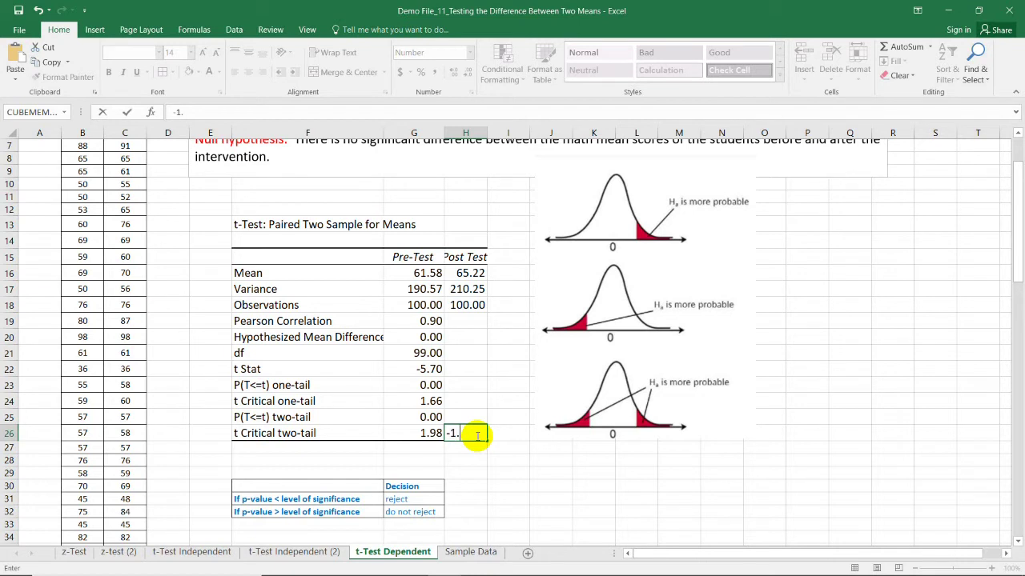
left_click(517, 446)
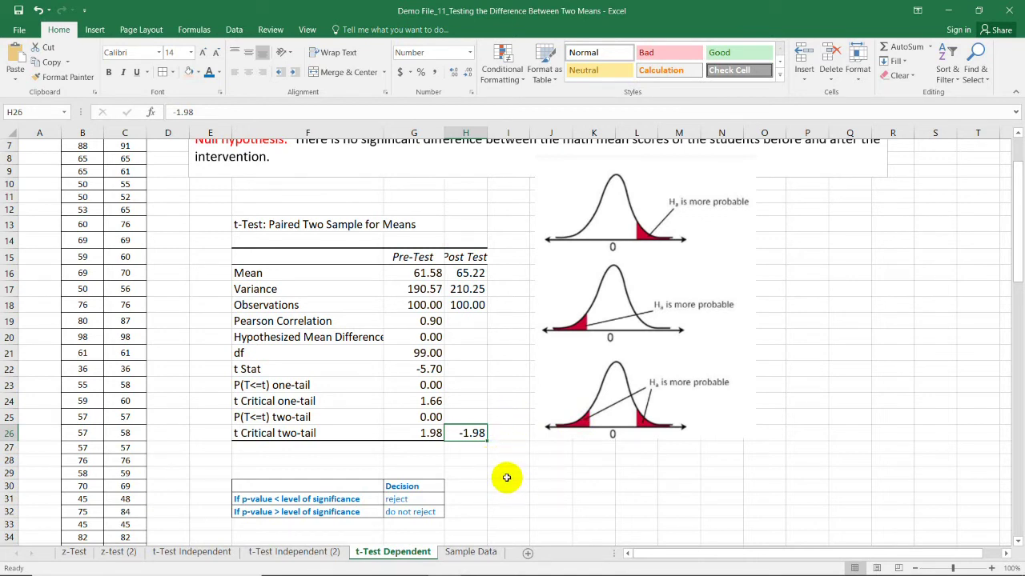
Examine the one-tail and two-tail p-values in the t-test results, checking the exact two-tail value in G25
left_click(431, 416)
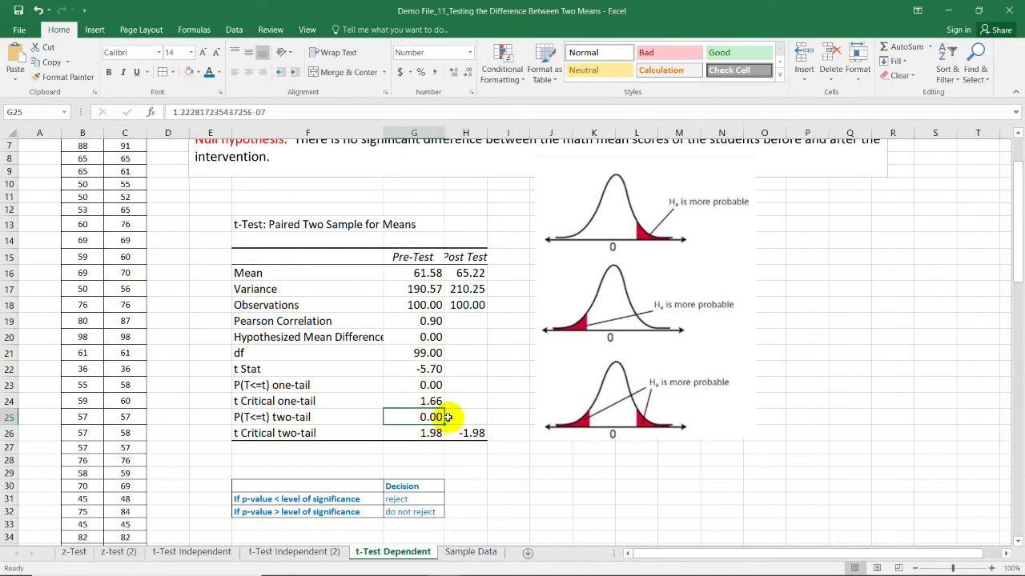
left_click(248, 417)
left_click_drag(288, 417, 424, 417)
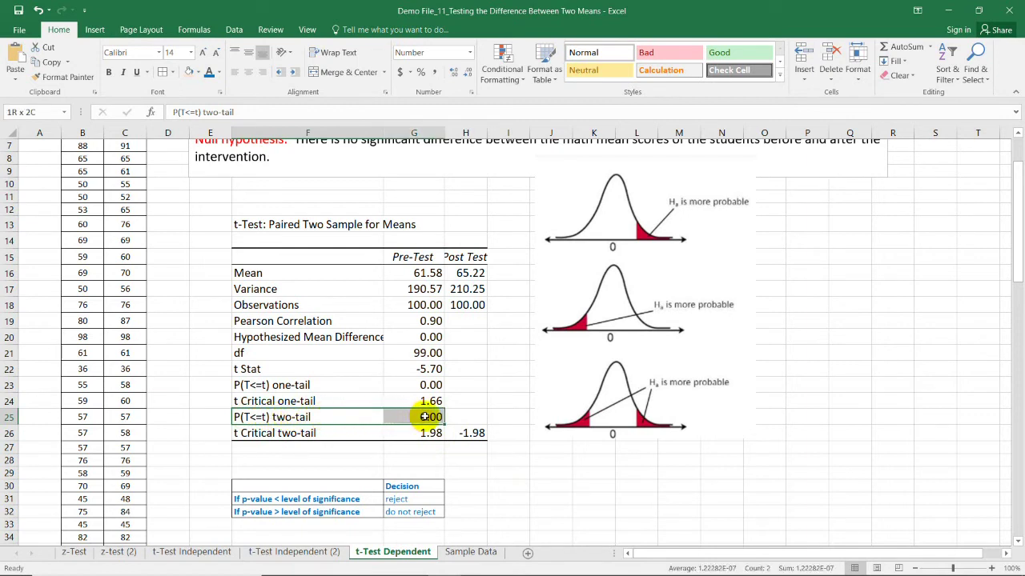
left_click(324, 387)
left_click_drag(324, 387, 436, 391)
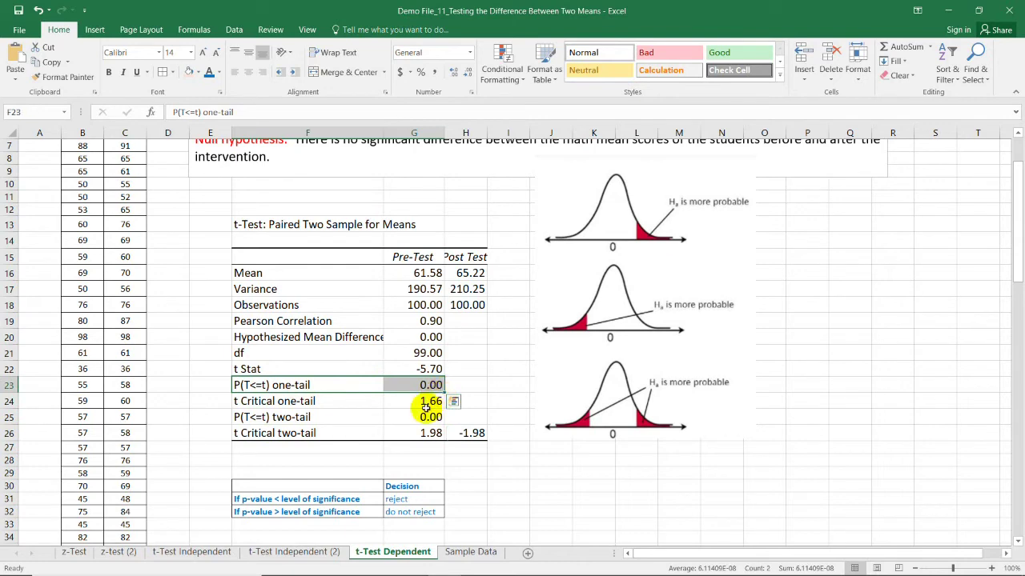
left_click(433, 417)
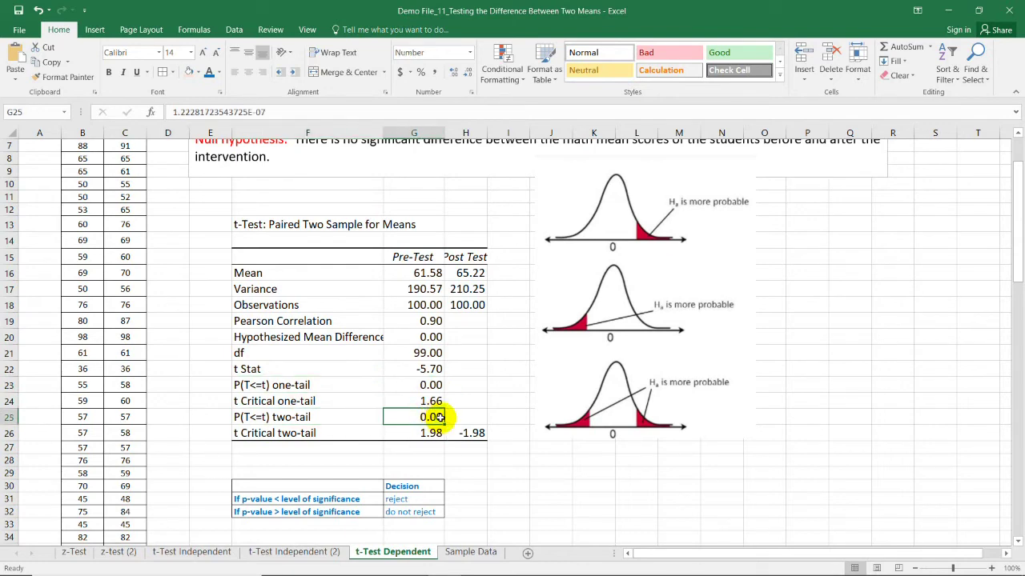